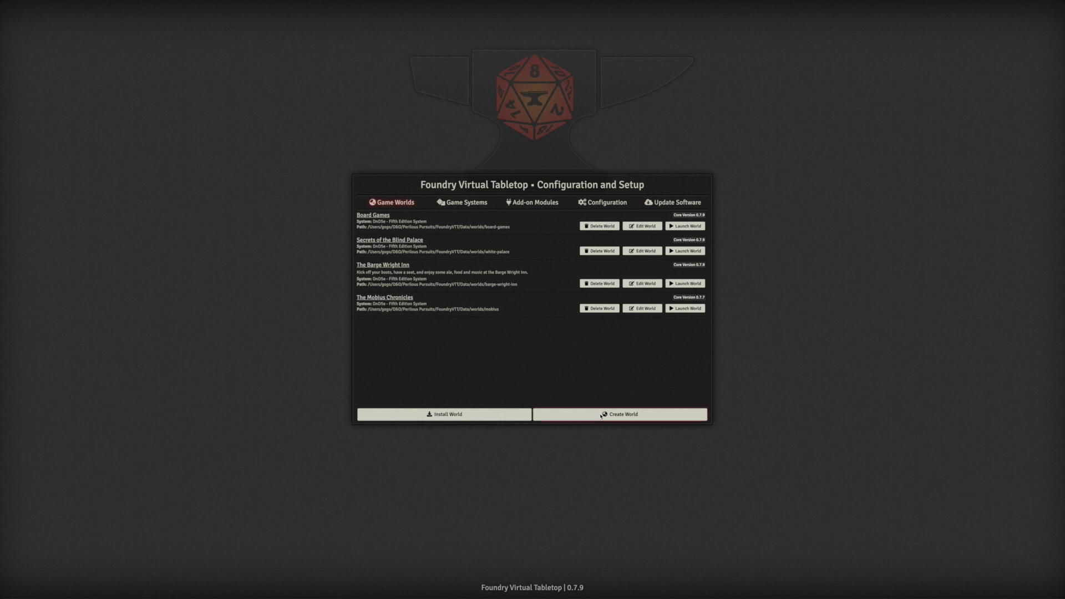
# - Create a world titled 'temp' with data path 'temp' on the DnD5e - Fifth Edition System
pyautogui.click(598, 416)
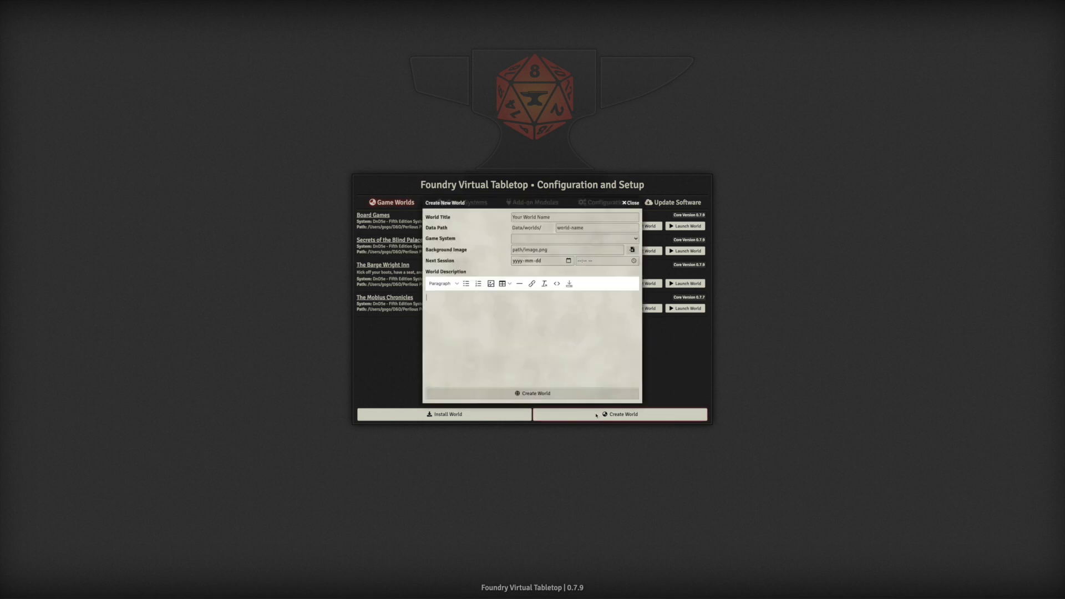
pyautogui.click(561, 217)
pyautogui.write('temp')
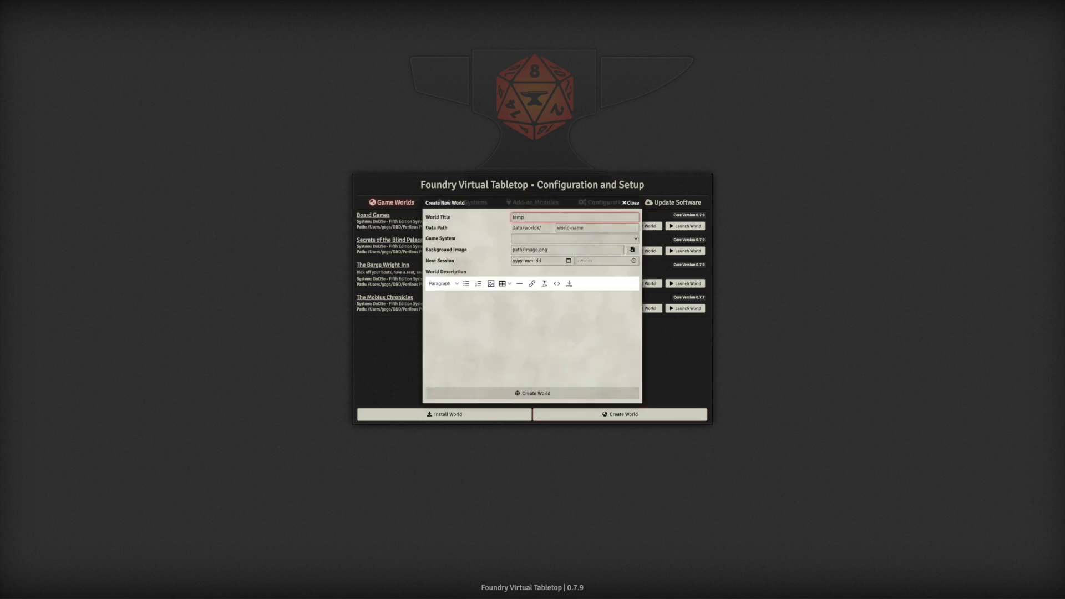
pyautogui.click(585, 227)
pyautogui.write('temp')
pyautogui.click(574, 238)
pyautogui.click(554, 246)
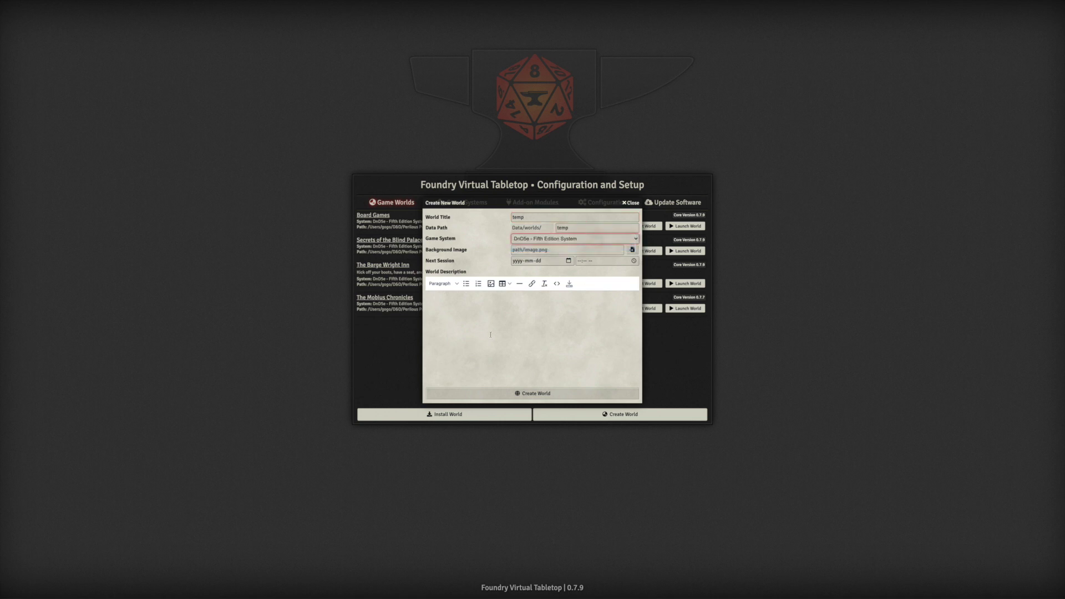
pyautogui.click(555, 393)
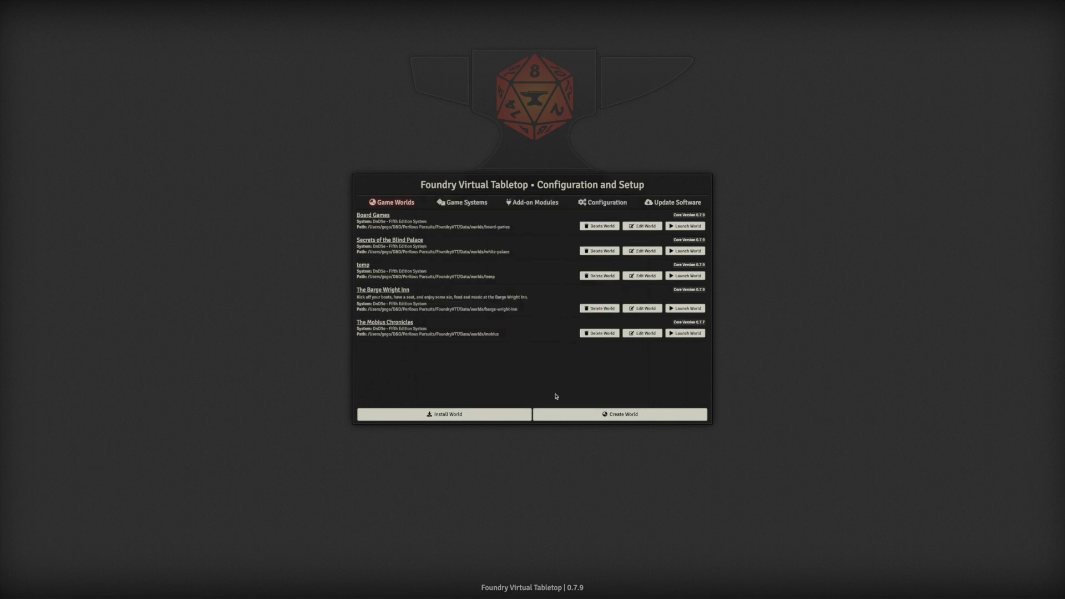
# - Launch the temp world, join as Gamemaster with the access key, and unpause the game
pyautogui.click(698, 277)
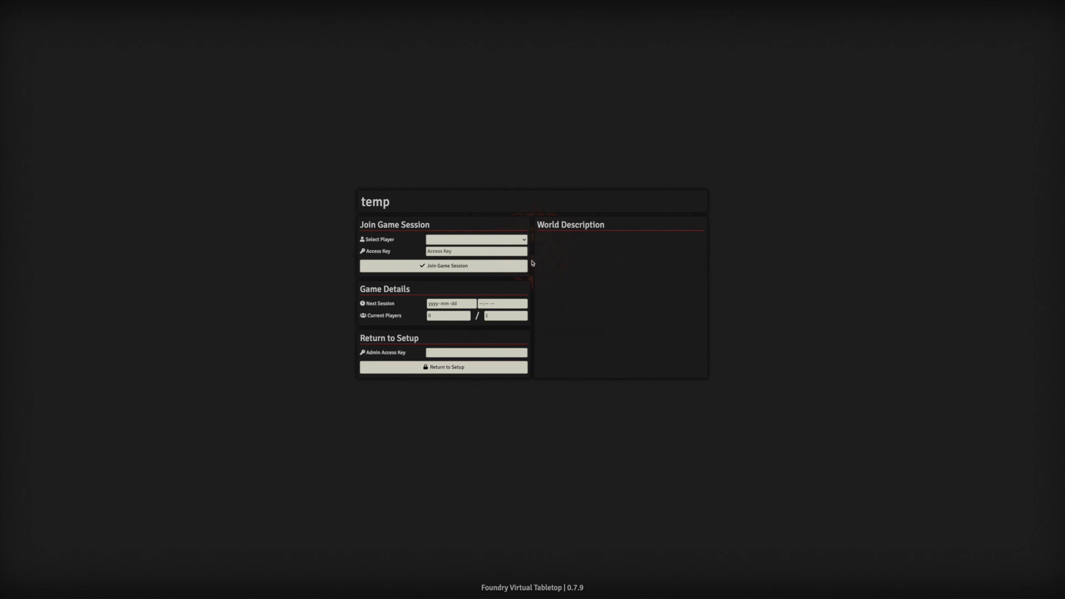
pyautogui.click(476, 239)
pyautogui.click(460, 247)
pyautogui.click(450, 252)
pyautogui.write('******')
pyautogui.press('Return')
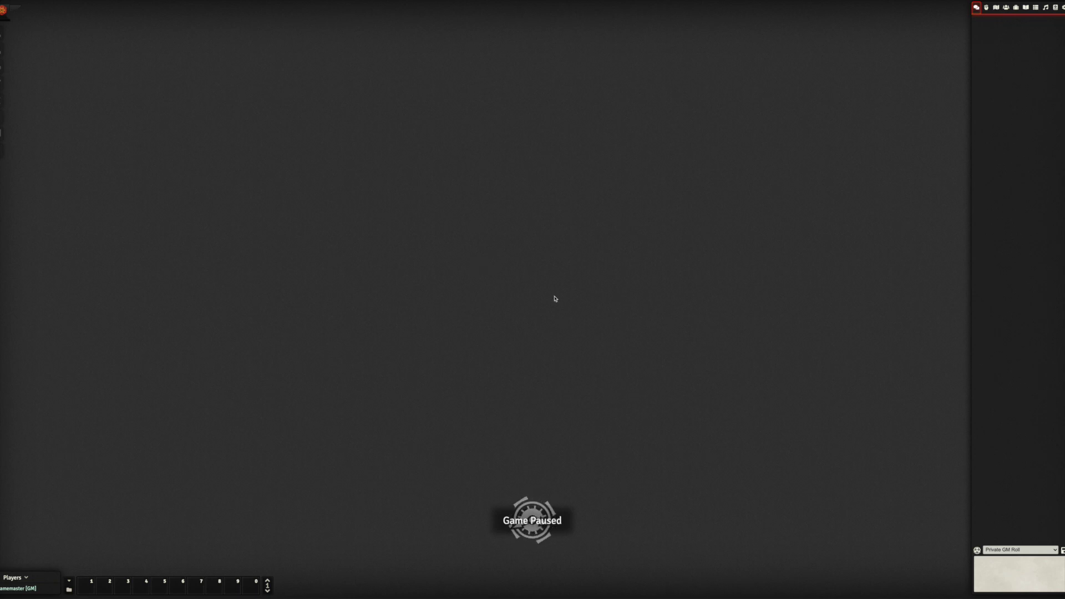
pyautogui.press('space')
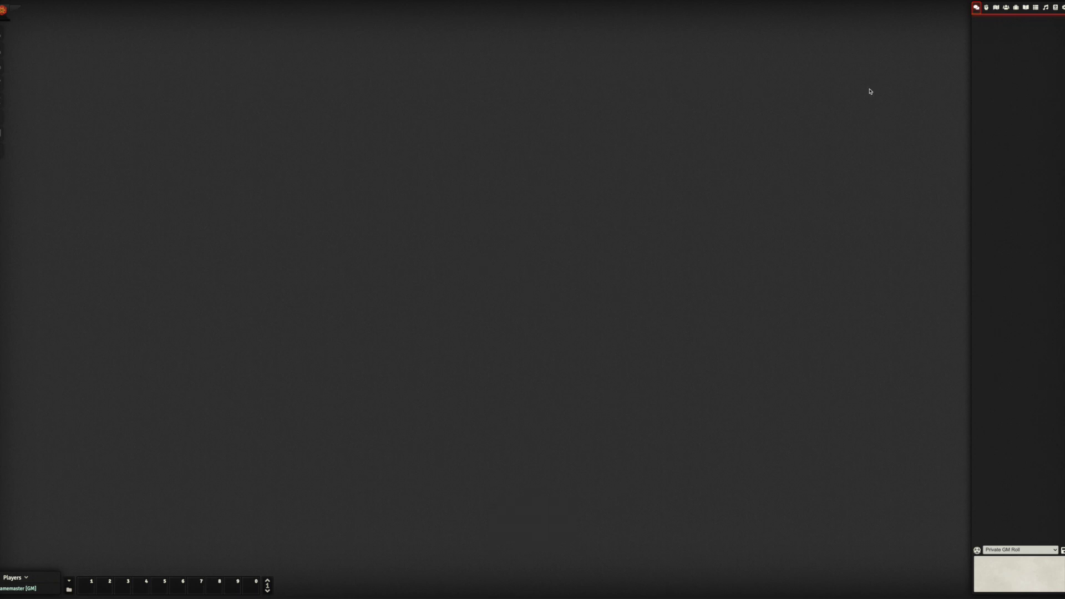
# - Enable the Adventure Importer / Exporter, Dice So Nice! and Dice Tray modules in Manage Modules
pyautogui.click(1062, 9)
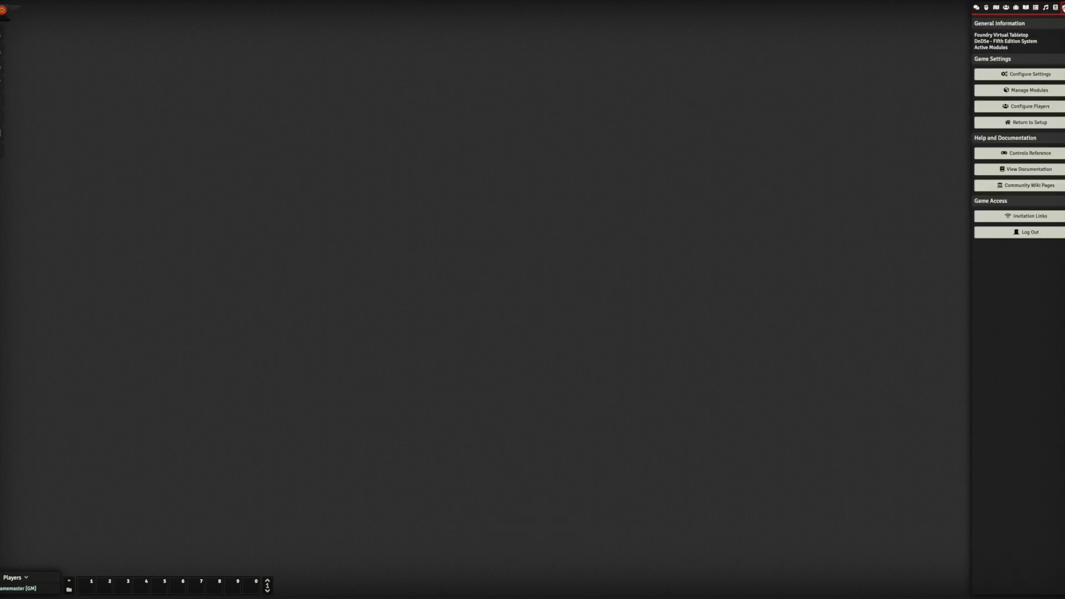
pyautogui.click(1031, 90)
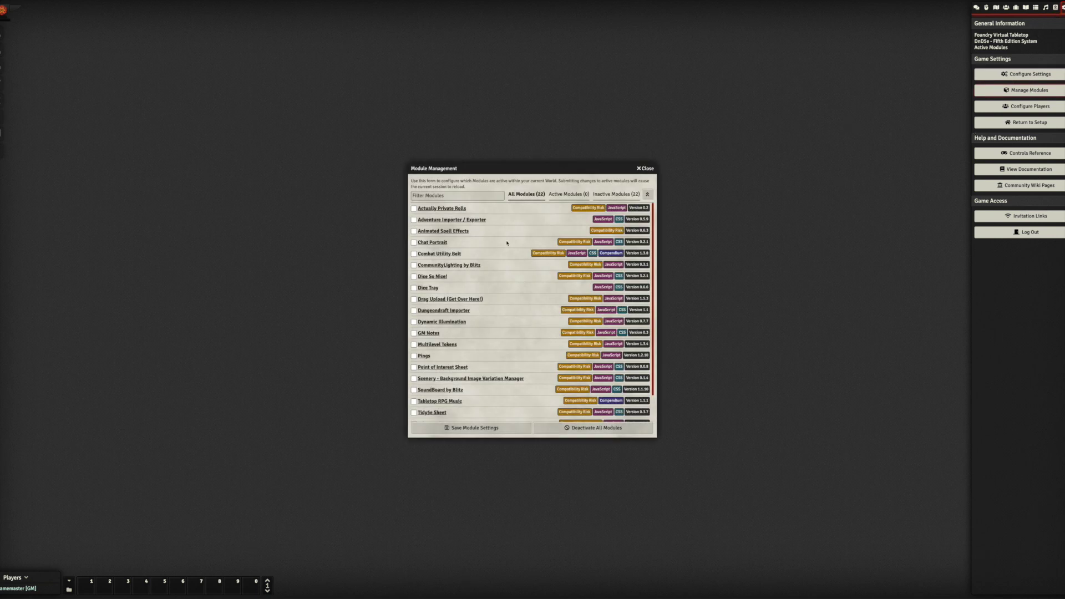
pyautogui.click(414, 220)
pyautogui.click(414, 277)
pyautogui.click(414, 288)
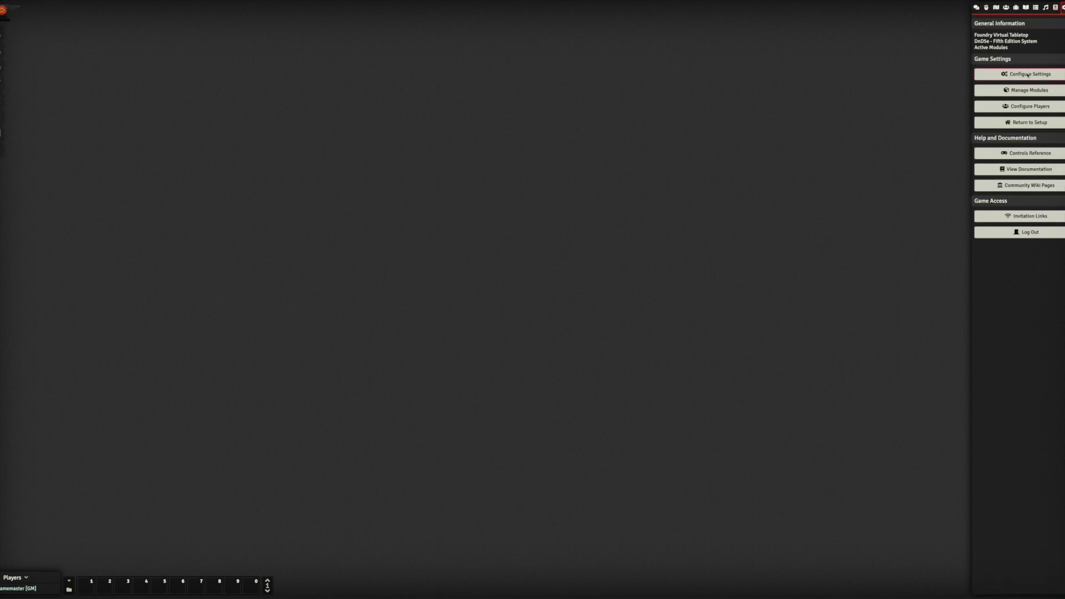
# - Import the Board Games.fvttadv adventure through the Adventure Importer module settings
pyautogui.click(1028, 75)
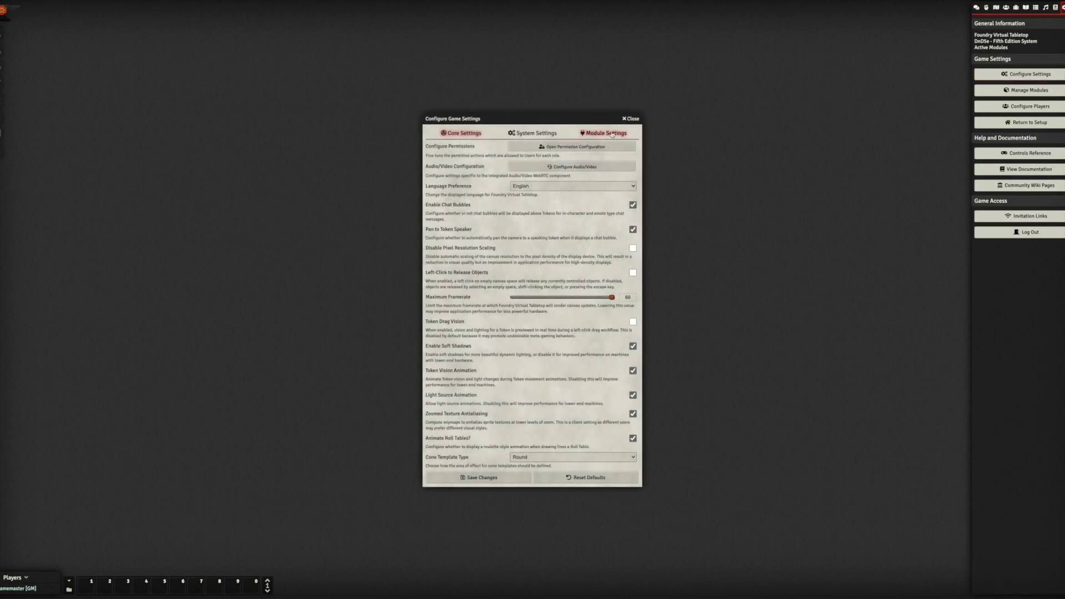
pyautogui.click(612, 135)
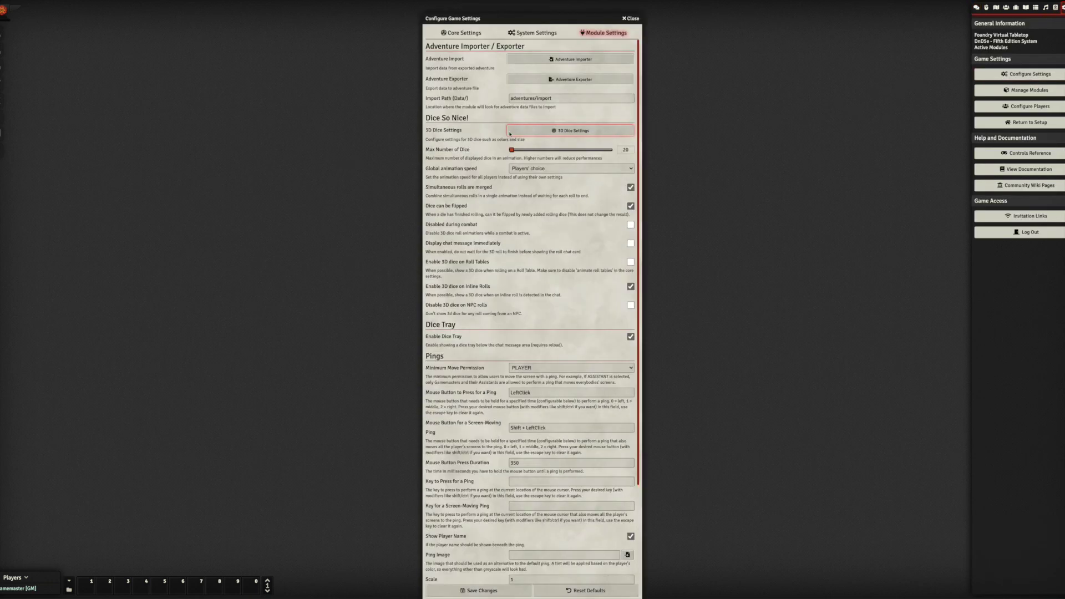
pyautogui.click(567, 61)
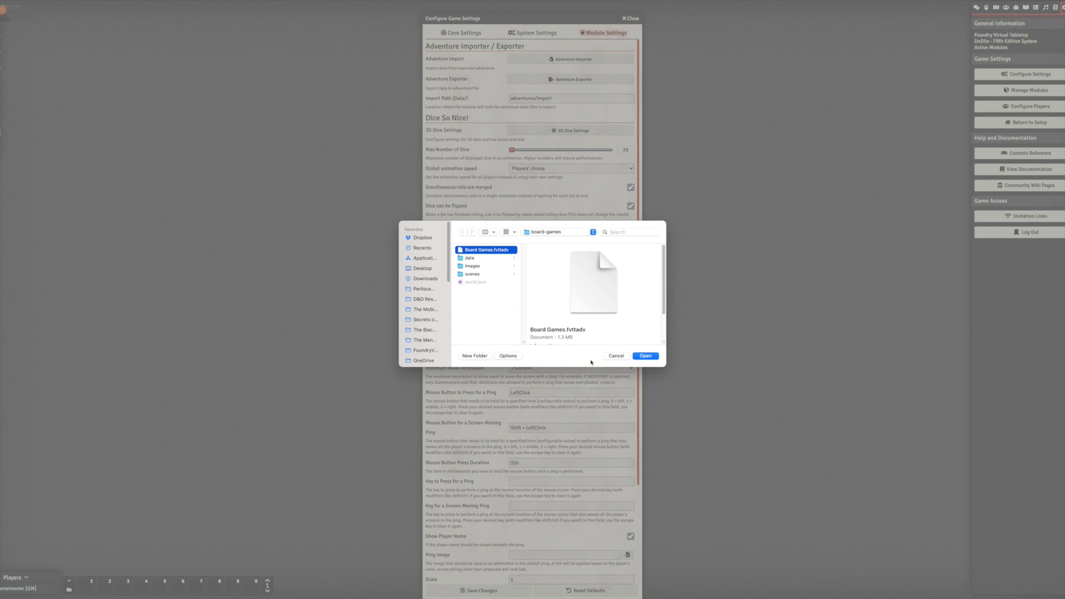
pyautogui.click(645, 356)
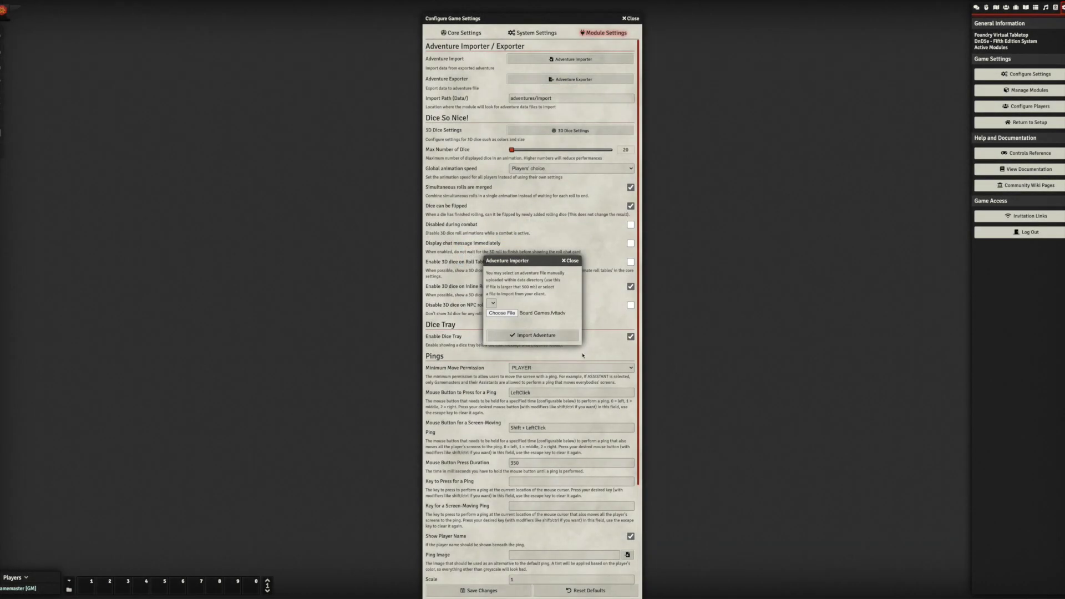
pyautogui.click(571, 336)
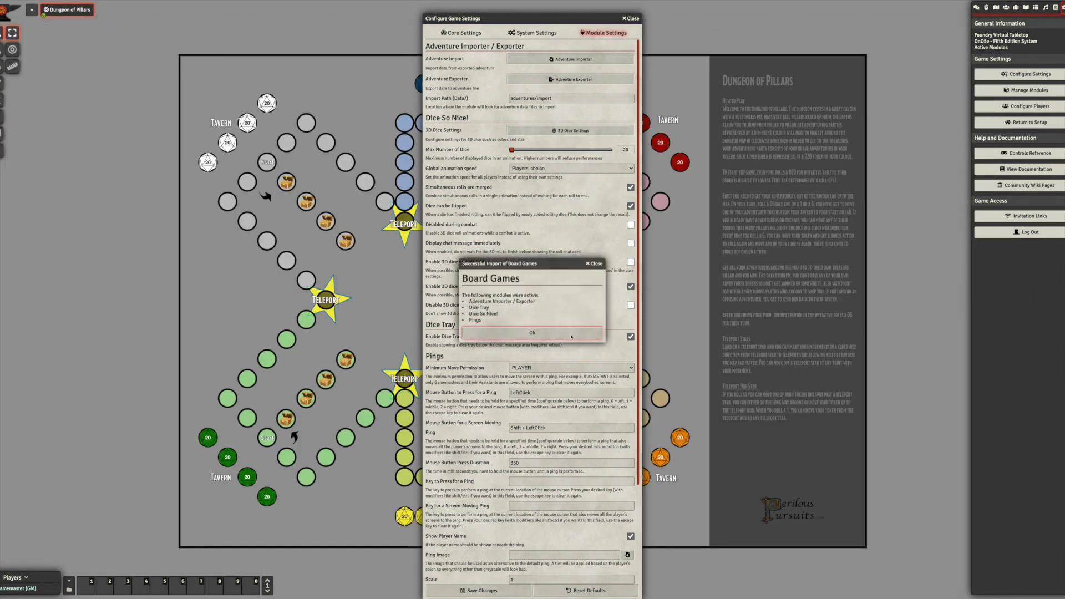
pyautogui.click(577, 333)
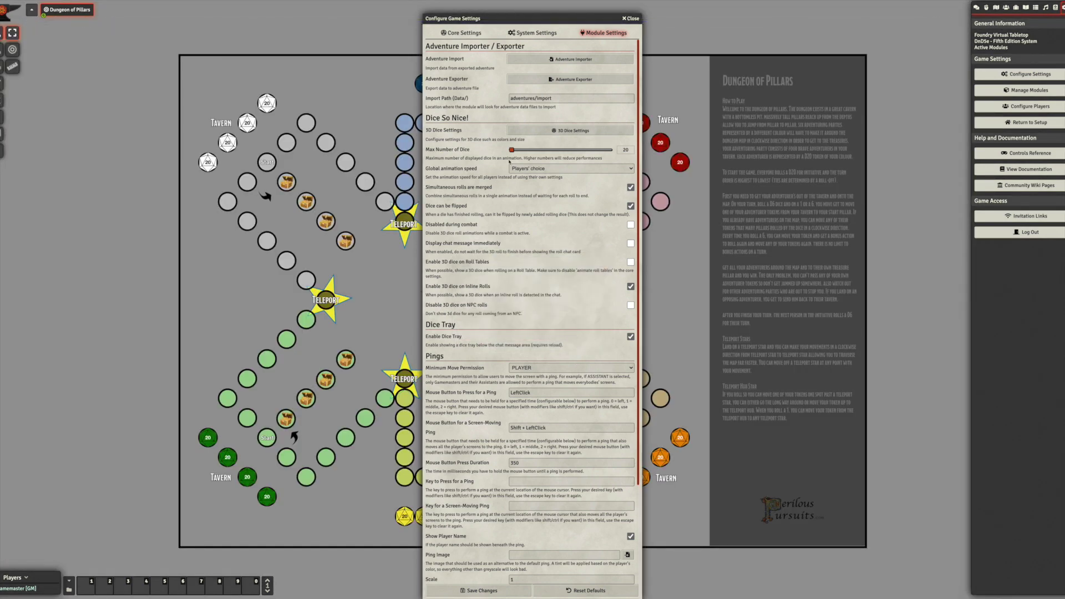
pyautogui.click(629, 18)
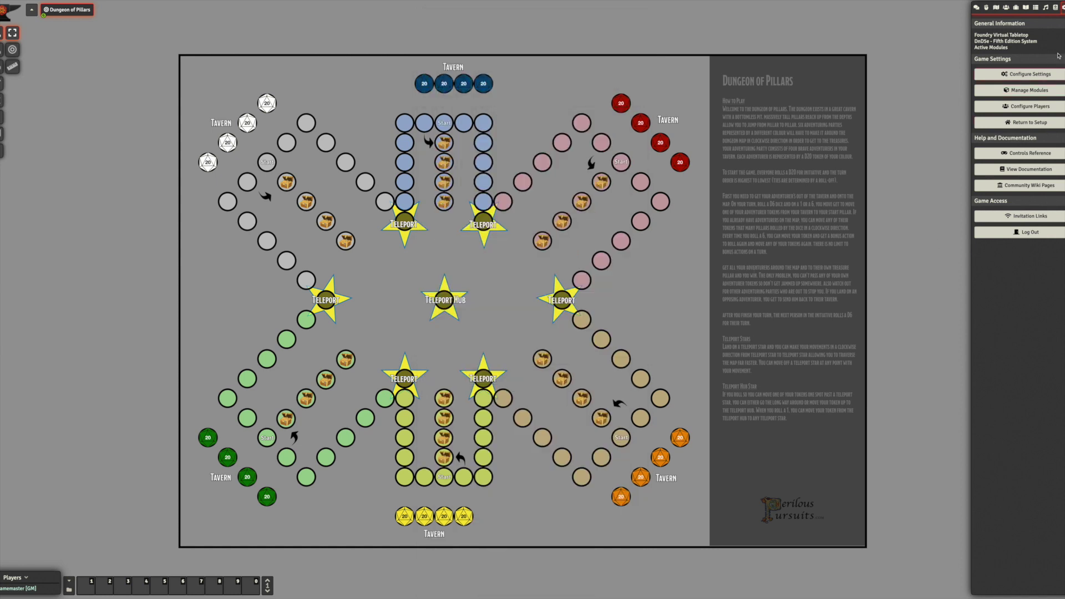
# - Switch the sidebar to the chat log and roll a private GM d6 from the dice tray
pyautogui.click(976, 8)
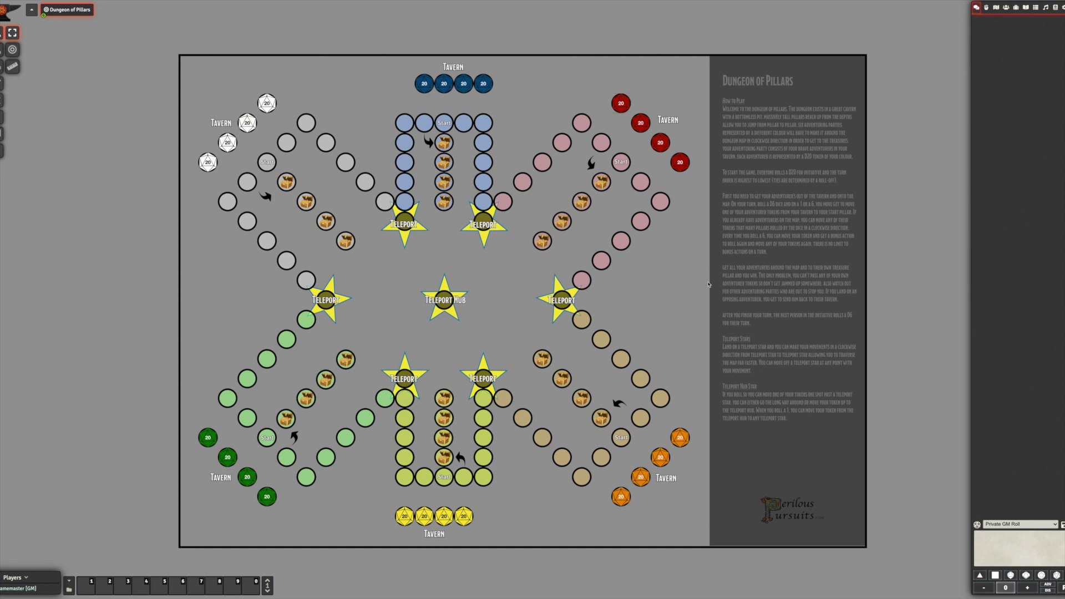
pyautogui.scroll(1, 638, 482)
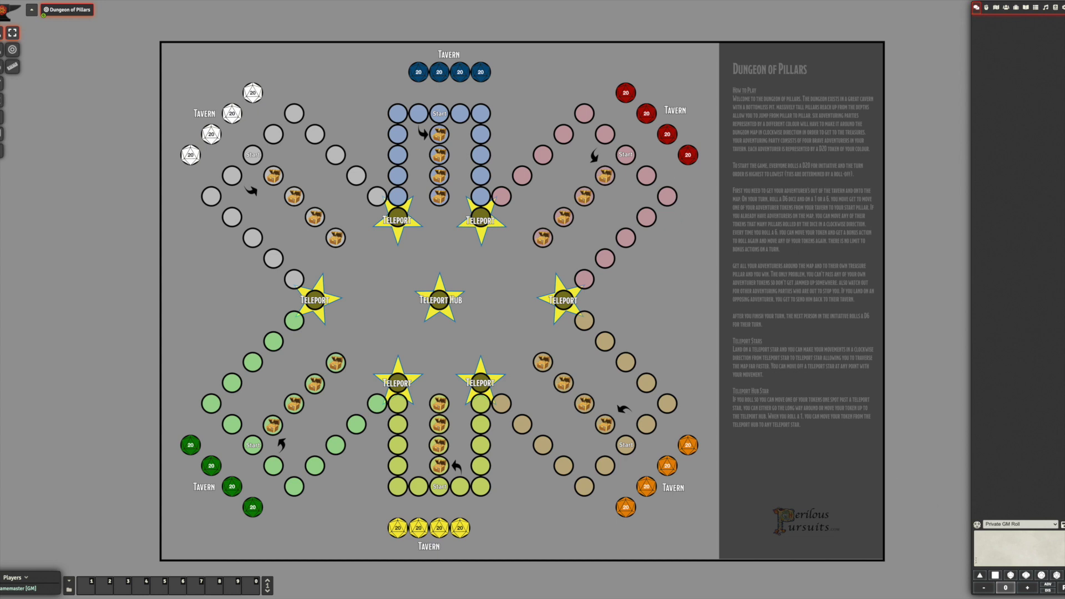
pyautogui.click(997, 576)
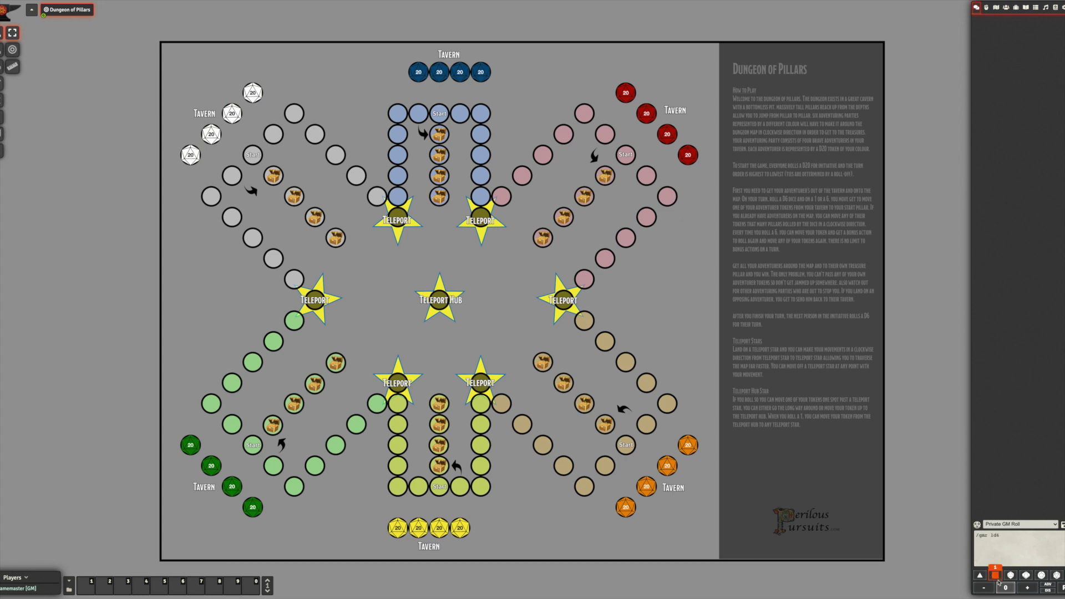
pyautogui.click(1061, 587)
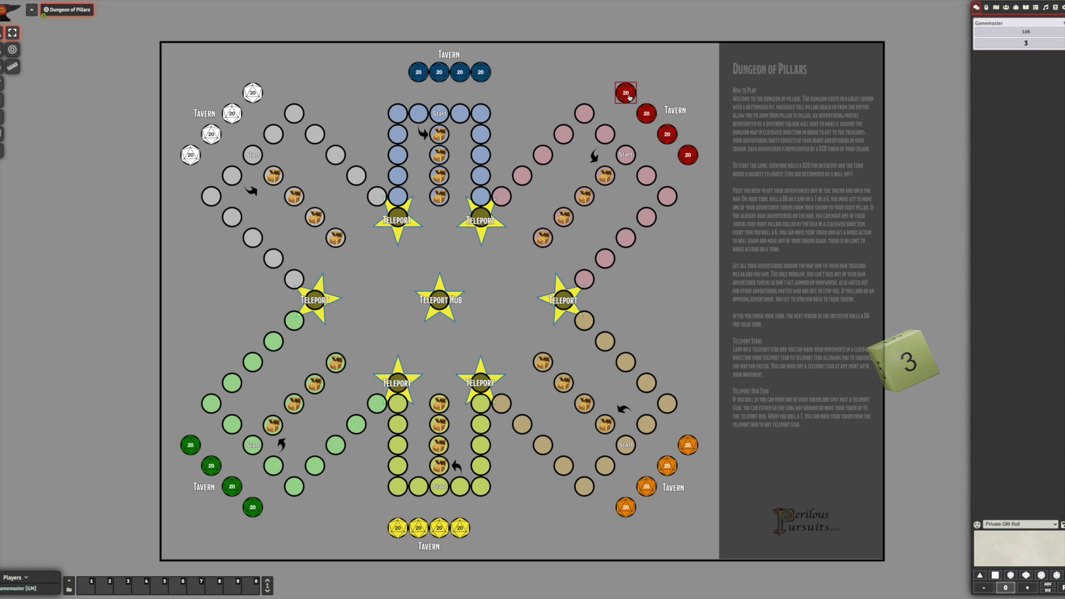
# - Move a red token from its tavern onto the pink Start space and along the pink path
pyautogui.moveTo(629, 98); pyautogui.dragTo(629, 158)
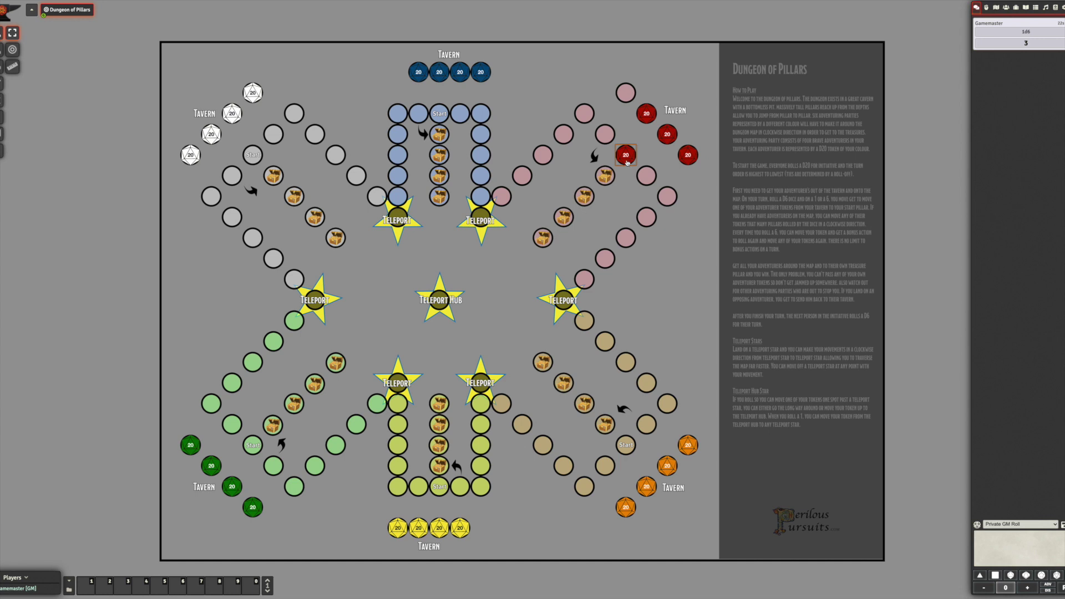
pyautogui.moveTo(633, 167)
pyautogui.mouseDown()
pyautogui.moveTo(668, 202)
pyautogui.moveTo(631, 248)
pyautogui.mouseUp()
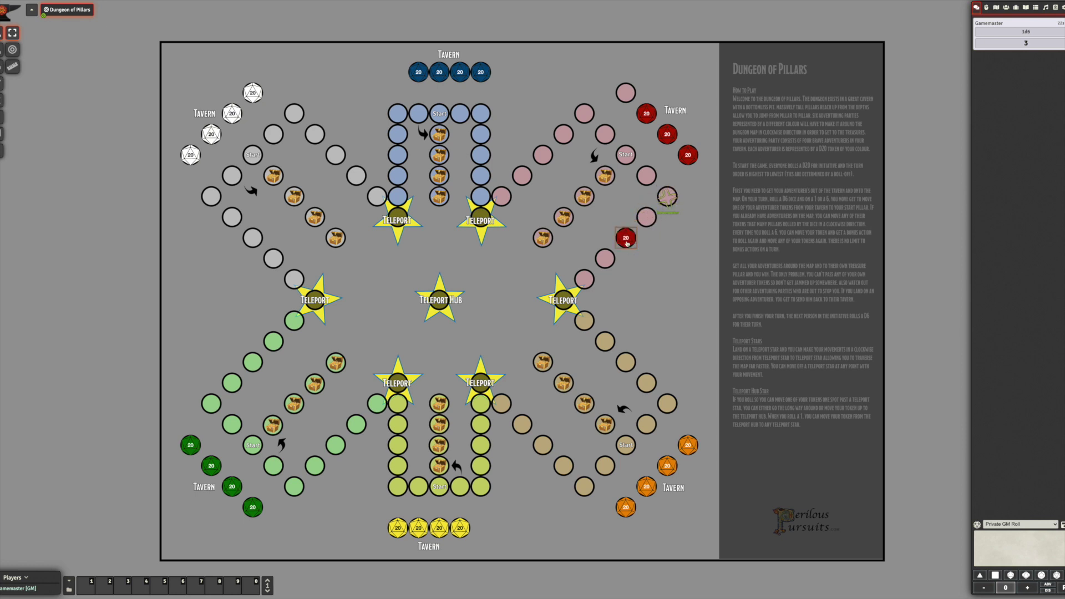
pyautogui.moveTo(627, 243)
pyautogui.mouseDown()
pyautogui.moveTo(483, 379)
pyautogui.moveTo(409, 377)
pyautogui.moveTo(314, 307)
pyautogui.moveTo(384, 233)
pyautogui.moveTo(495, 219)
pyautogui.moveTo(545, 167)
pyautogui.moveTo(617, 130)
pyautogui.moveTo(582, 195)
pyautogui.moveTo(555, 214)
pyautogui.moveTo(605, 175)
pyautogui.mouseUp()
# - Drag red tokens along the pink spaces, ending with one on a pink space near the tavern
pyautogui.moveTo(641, 117); pyautogui.dragTo(588, 162)
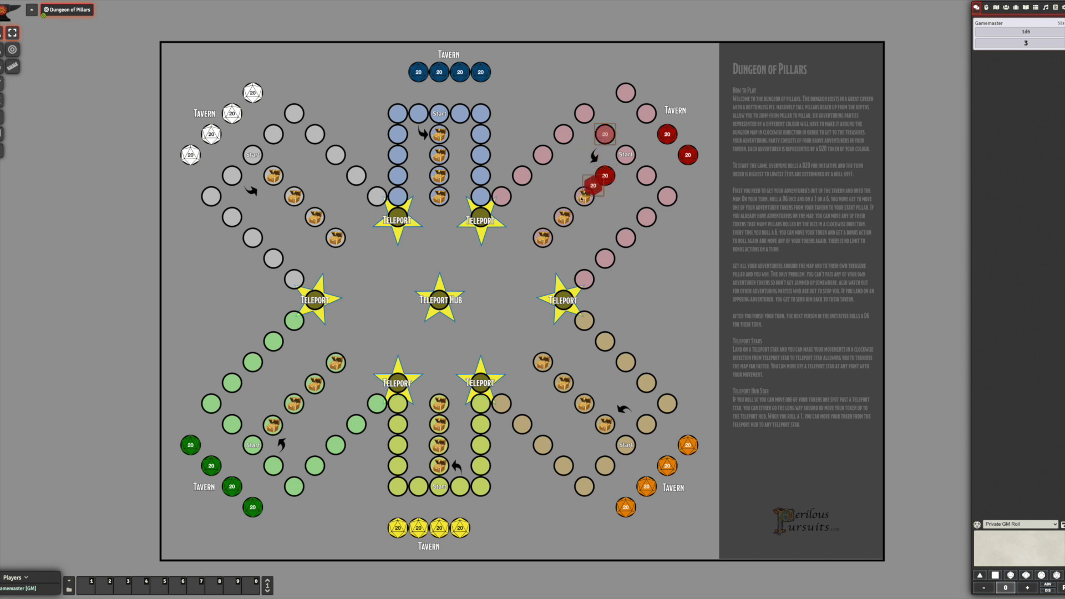
pyautogui.moveTo(582, 198); pyautogui.dragTo(584, 197)
pyautogui.click(608, 181)
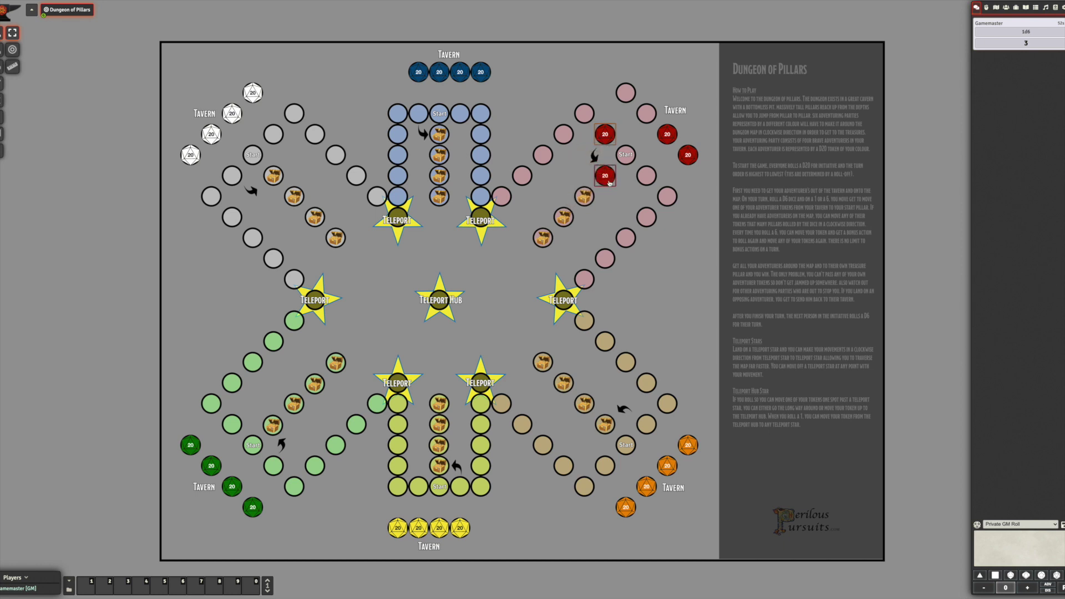
pyautogui.moveTo(608, 182); pyautogui.dragTo(576, 204)
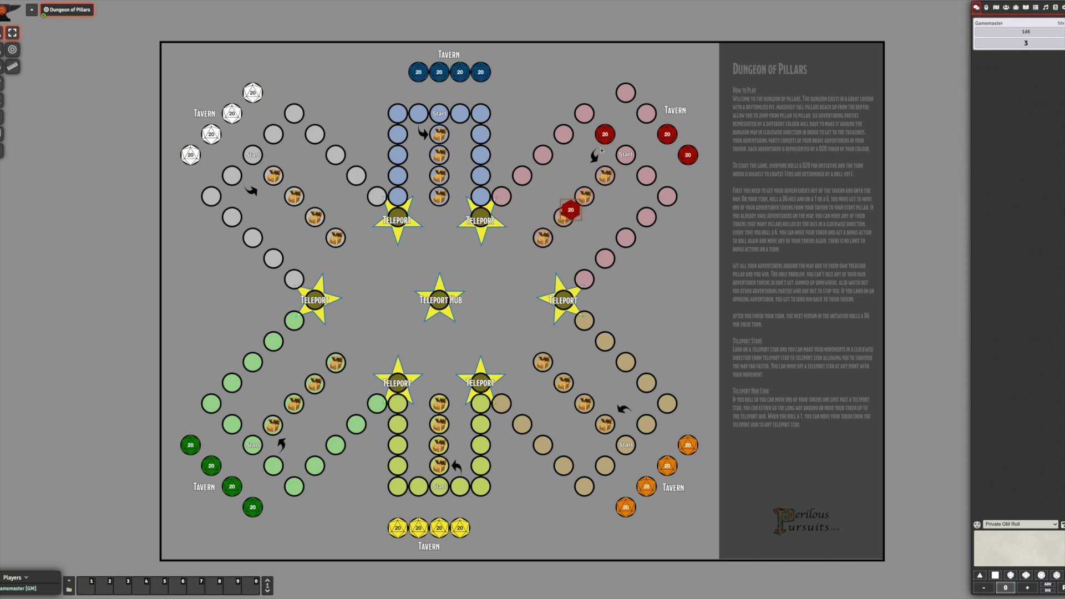
pyautogui.moveTo(604, 133); pyautogui.dragTo(610, 176)
pyautogui.moveTo(542, 237); pyautogui.dragTo(646, 113)
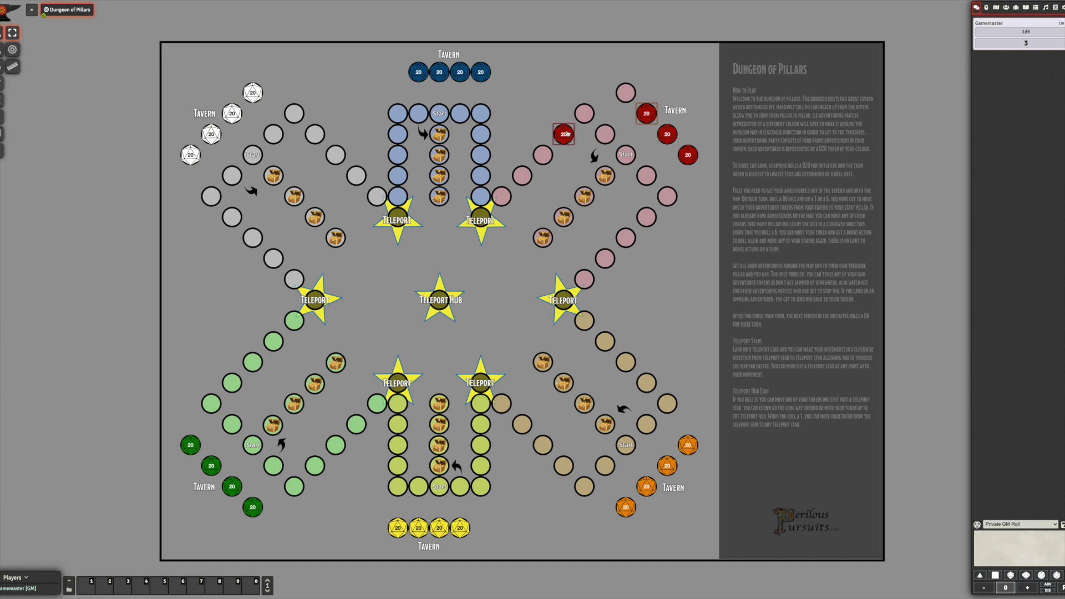
pyautogui.moveTo(567, 133); pyautogui.dragTo(625, 94)
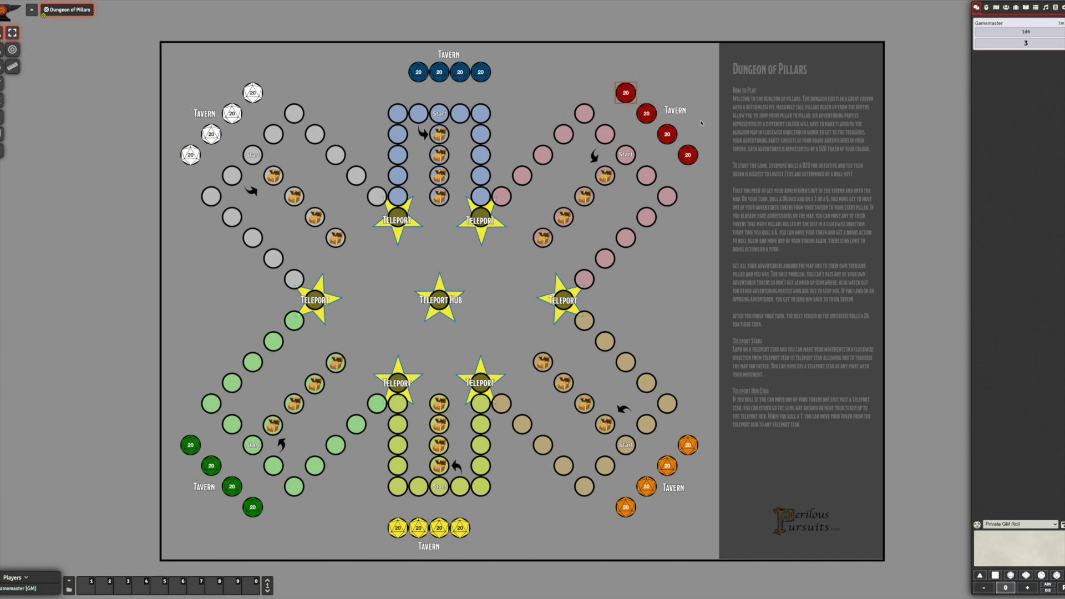
# - Move a red token down the pink path, nudge it left and down, visit the Teleport Hub, and return it
pyautogui.moveTo(688, 155); pyautogui.dragTo(618, 243)
pyautogui.press('Left')
pyautogui.press('Down')
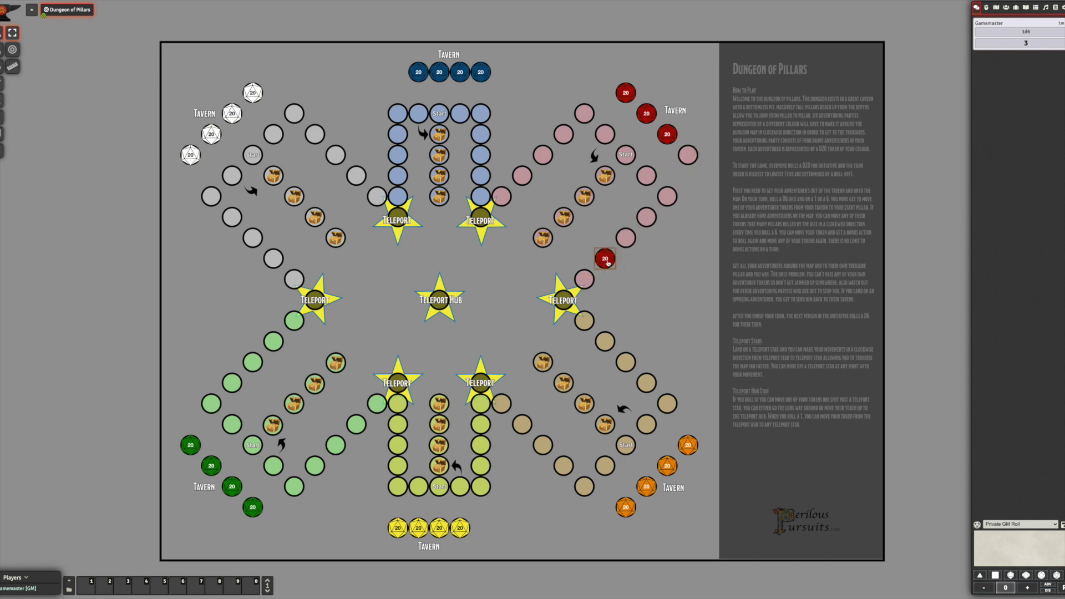
pyautogui.moveTo(607, 263); pyautogui.dragTo(469, 301)
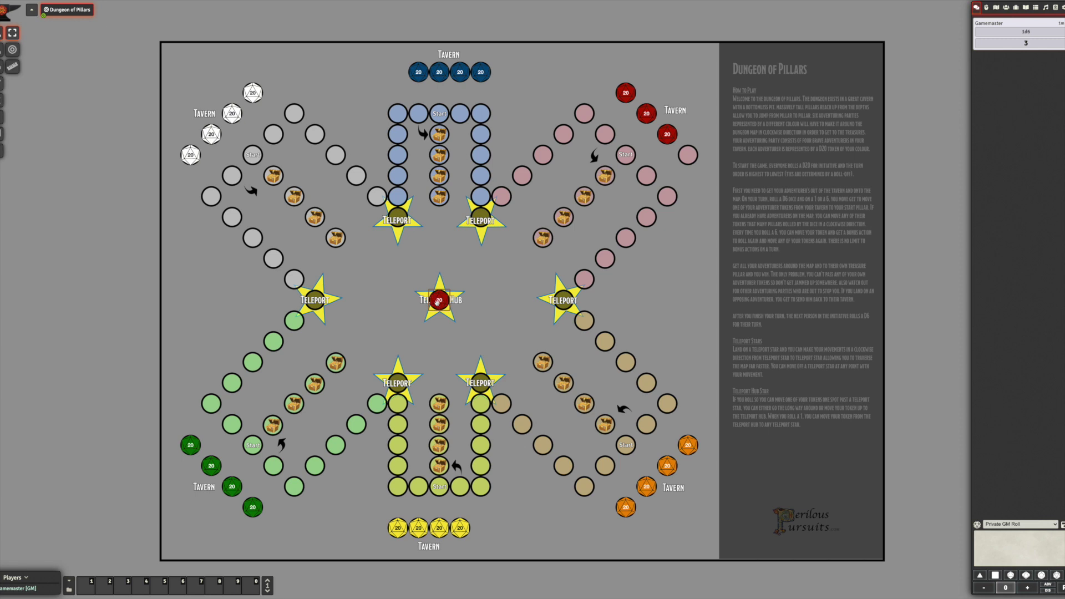
pyautogui.moveTo(437, 303); pyautogui.dragTo(632, 171)
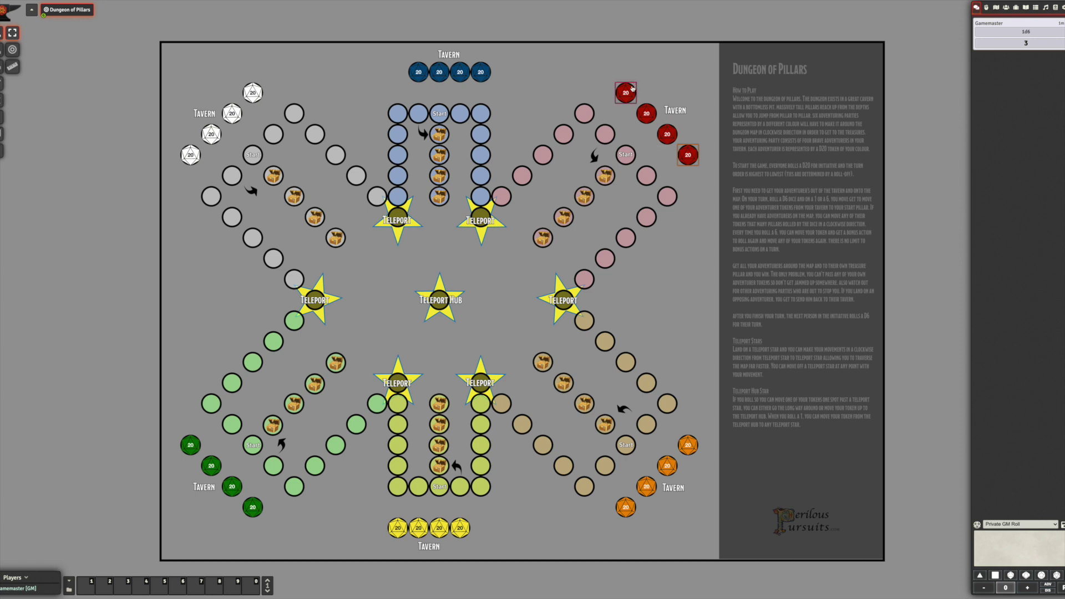
pyautogui.moveTo(626, 92); pyautogui.dragTo(565, 134)
# - Place a blue tavern token on the red token's pink space and send the bumped red token home
pyautogui.moveTo(480, 72); pyautogui.dragTo(625, 93)
pyautogui.click(564, 136)
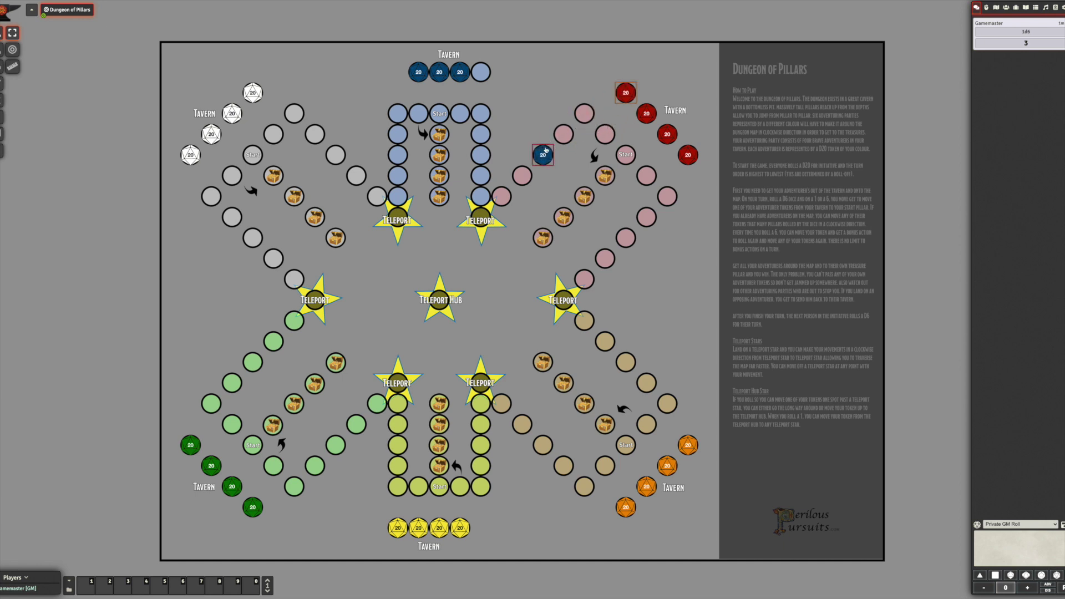
pyautogui.moveTo(543, 155); pyautogui.dragTo(563, 134)
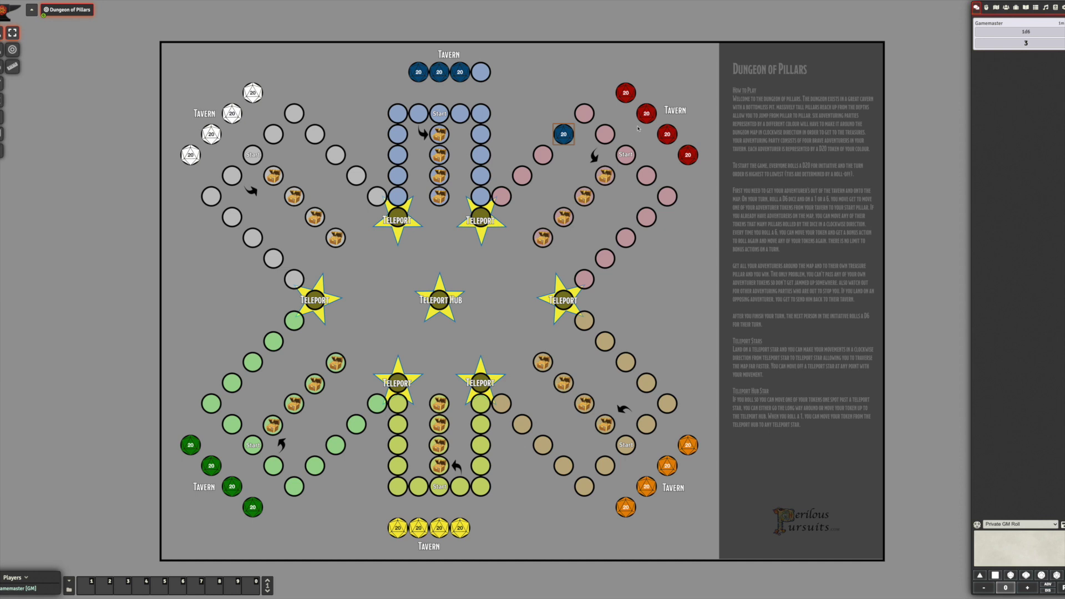